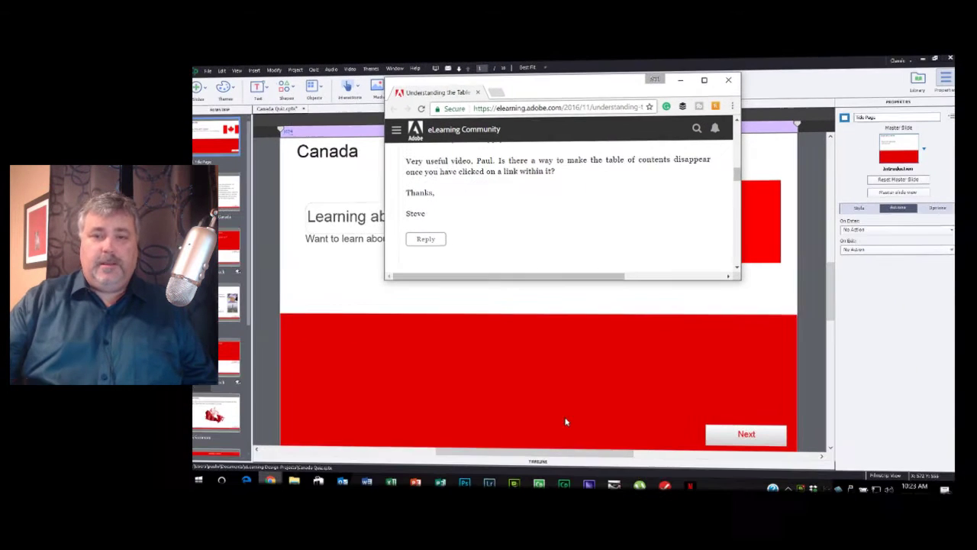
- Preview the whole project and use its table of contents to open The Basics of Canada, collapsing the contents by hand
click(678, 79)
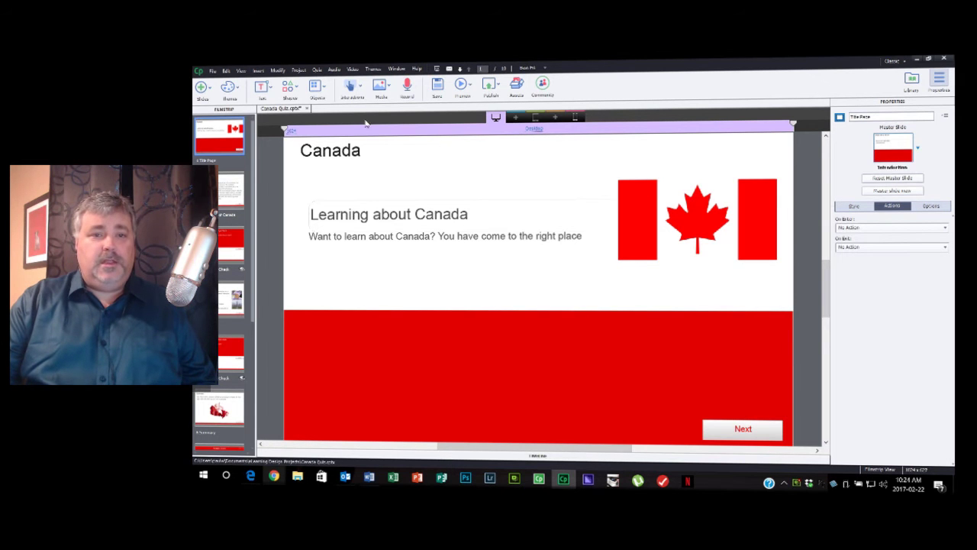
click(471, 88)
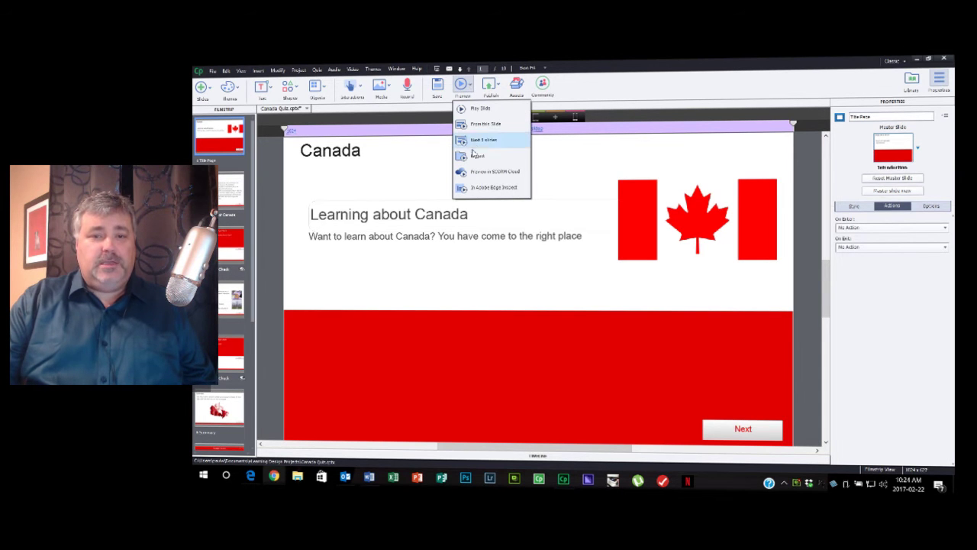
click(485, 157)
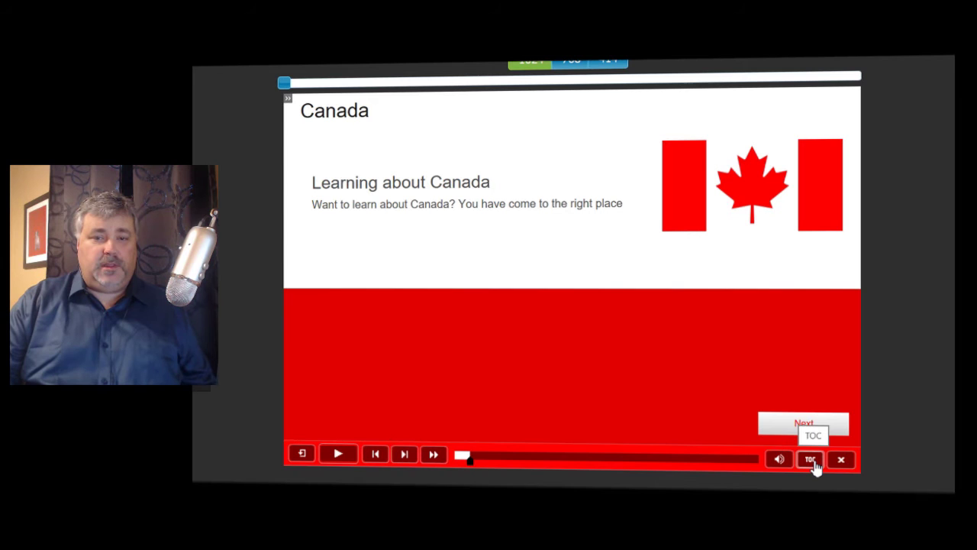
click(288, 100)
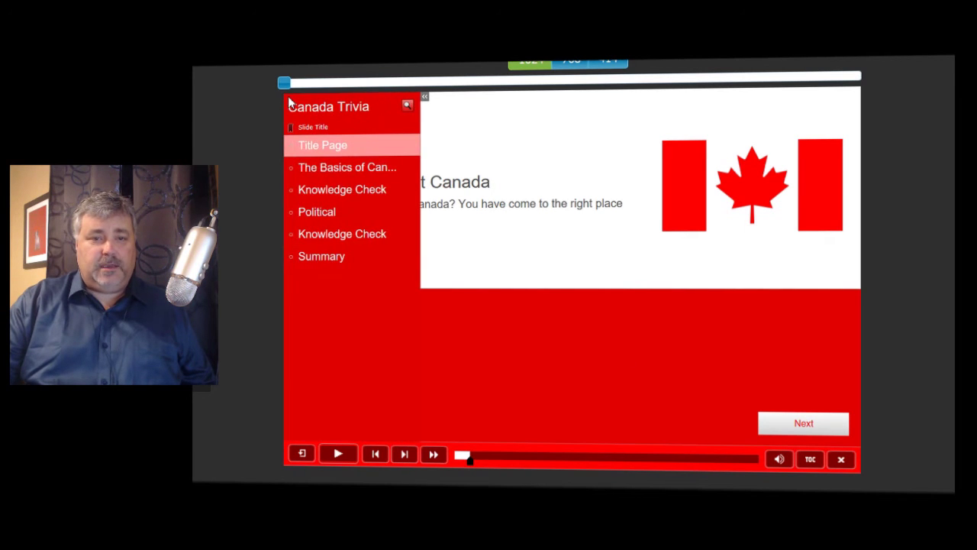
click(383, 174)
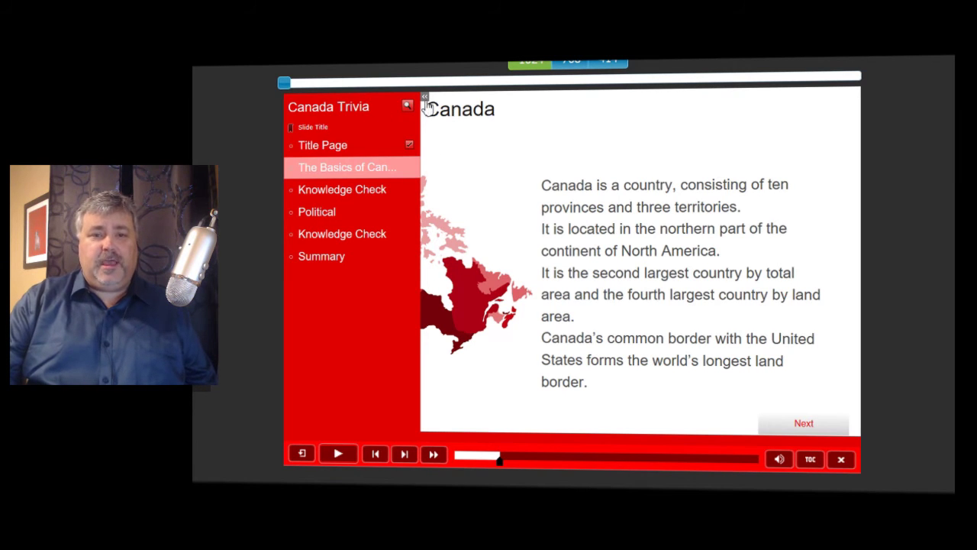
click(425, 100)
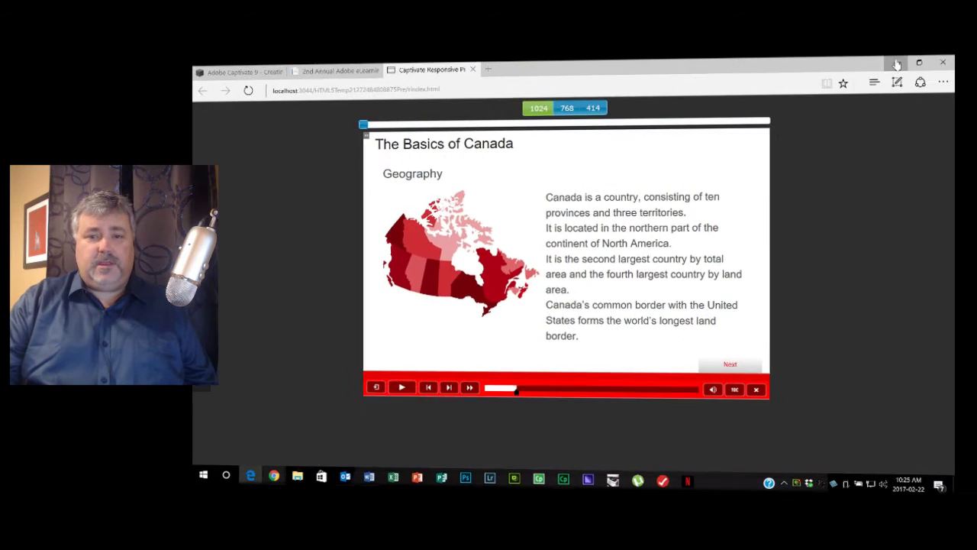
click(897, 65)
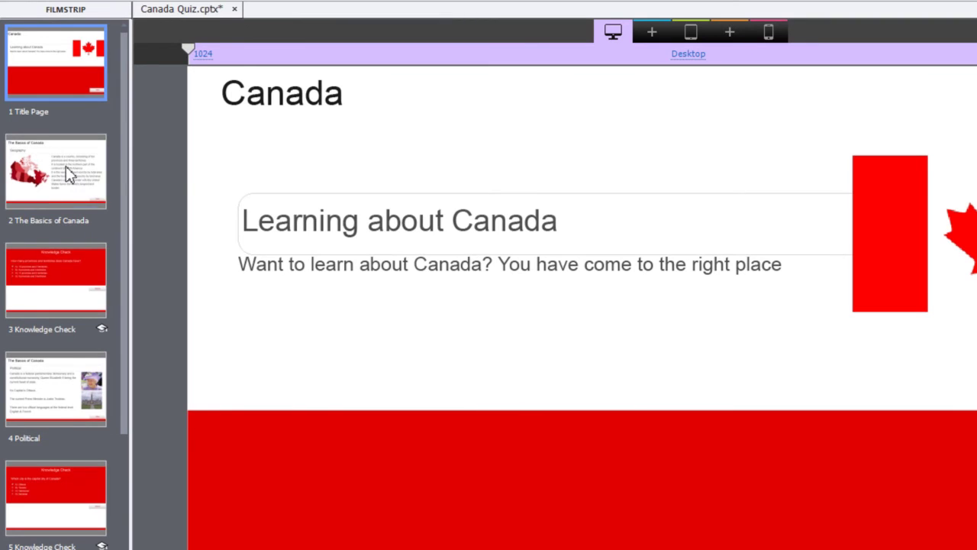
- Set the On Enter action of the non-question slides, including Title Page, The Basics of Canada and Political, to Hide TOC and toggle Continue Playing the Project
ctrl+click(70, 389)
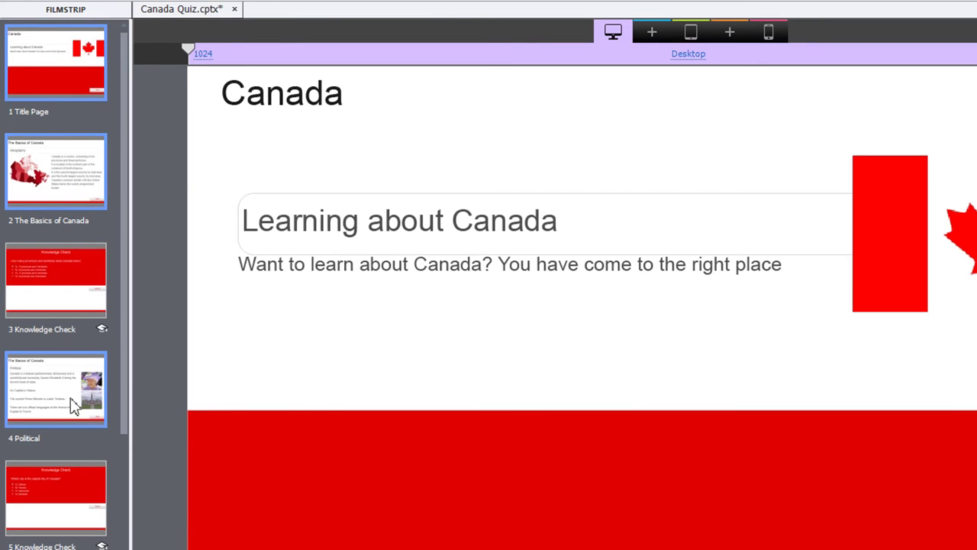
drag(120, 377, 134, 548)
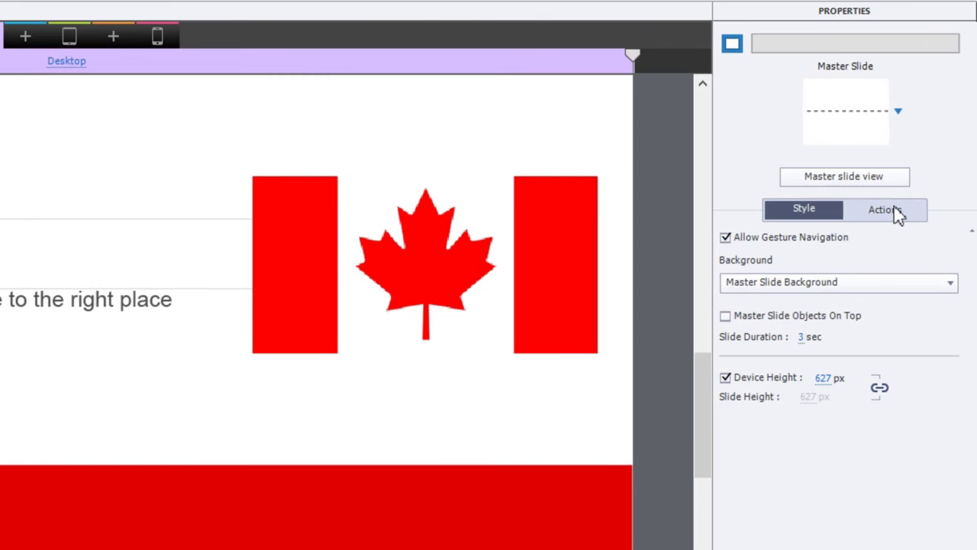
click(895, 211)
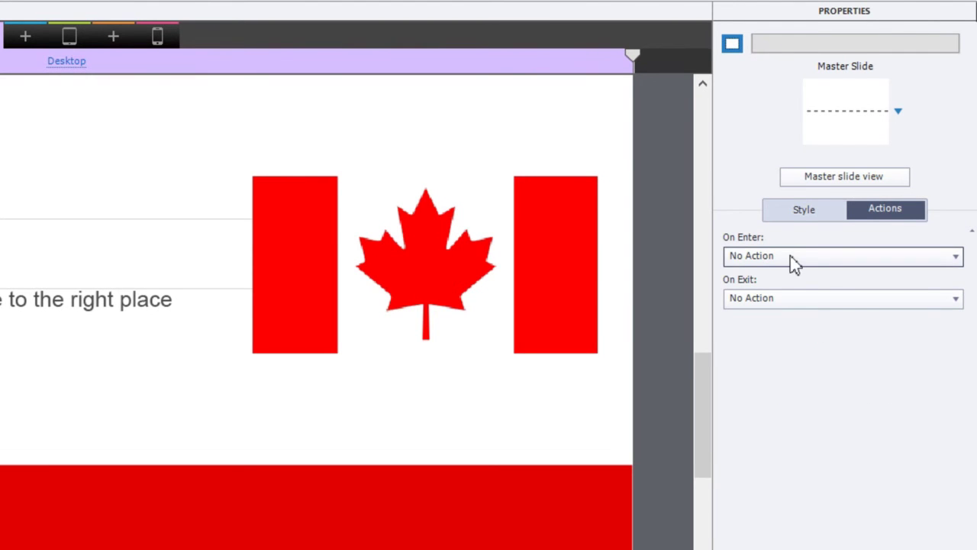
click(820, 257)
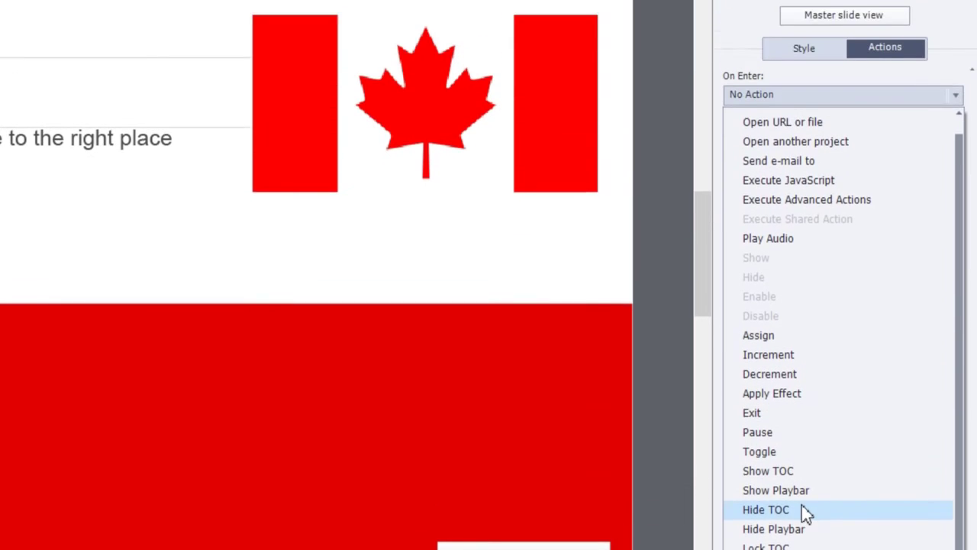
click(802, 508)
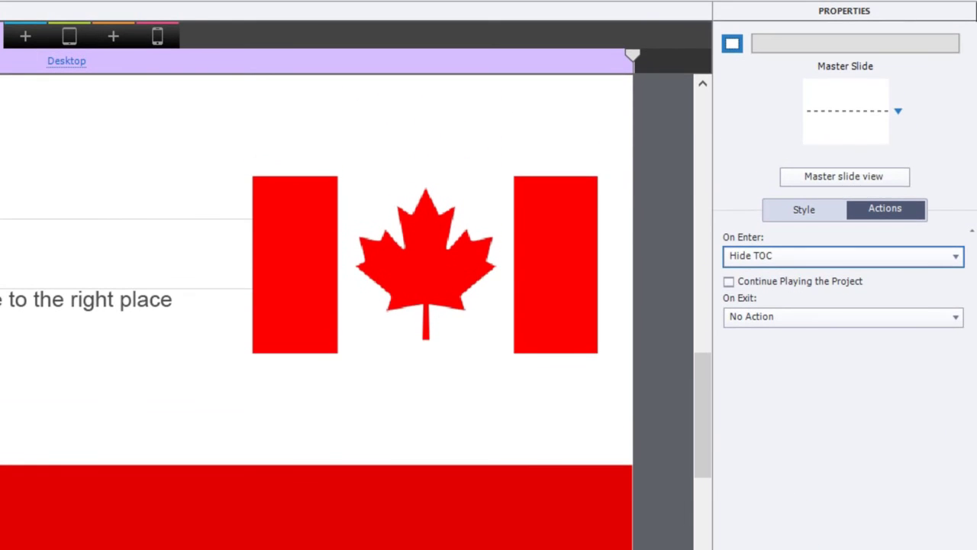
click(779, 284)
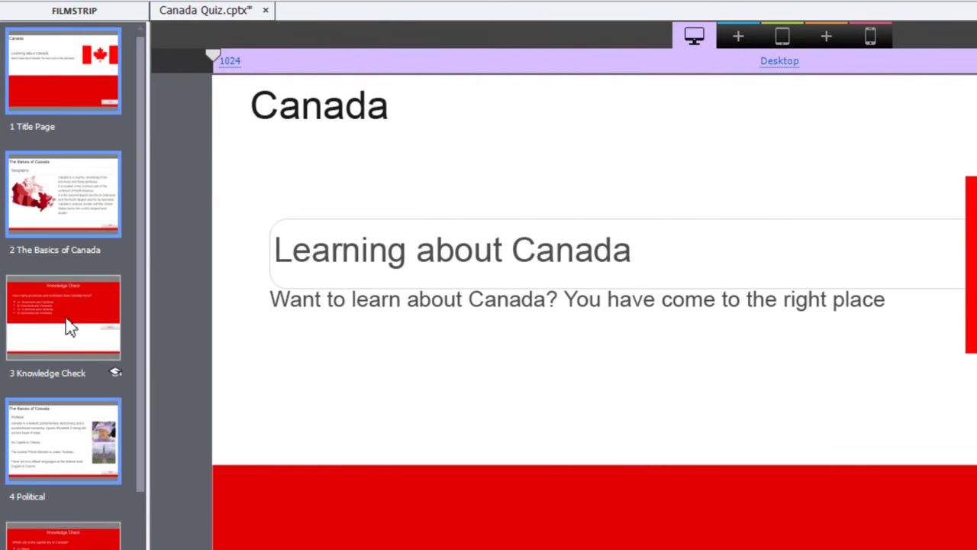
- Set the On Enter action of both Knowledge Check slides, Quiz Questions 1 to 3 and Quiz Results to Hide TOC, with Continue Playing the Project off
click(64, 319)
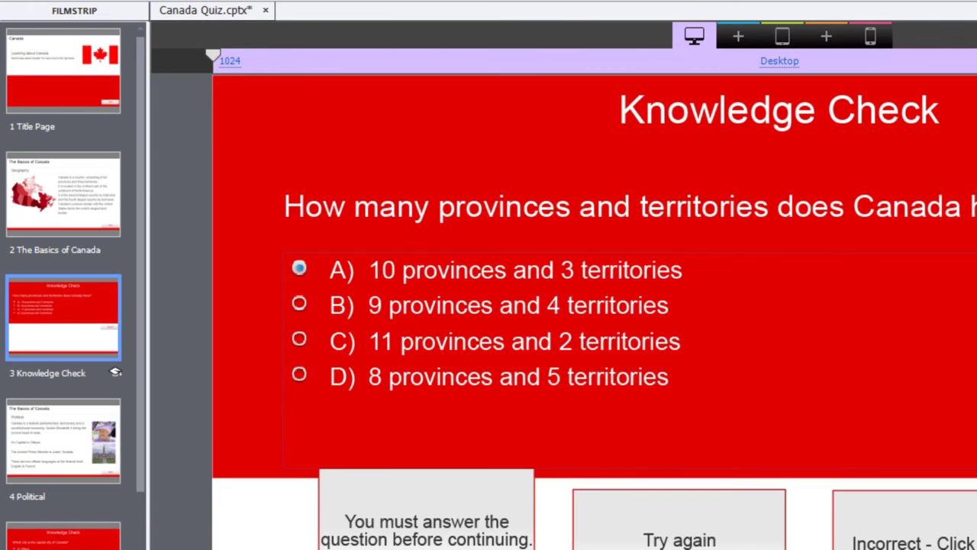
scroll(145, 401, down, 6)
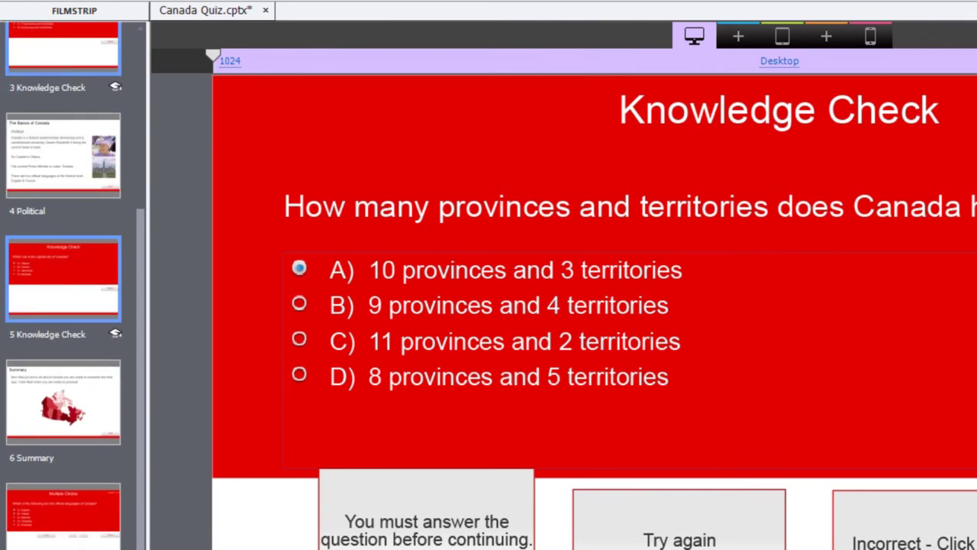
ctrl+click(99, 363)
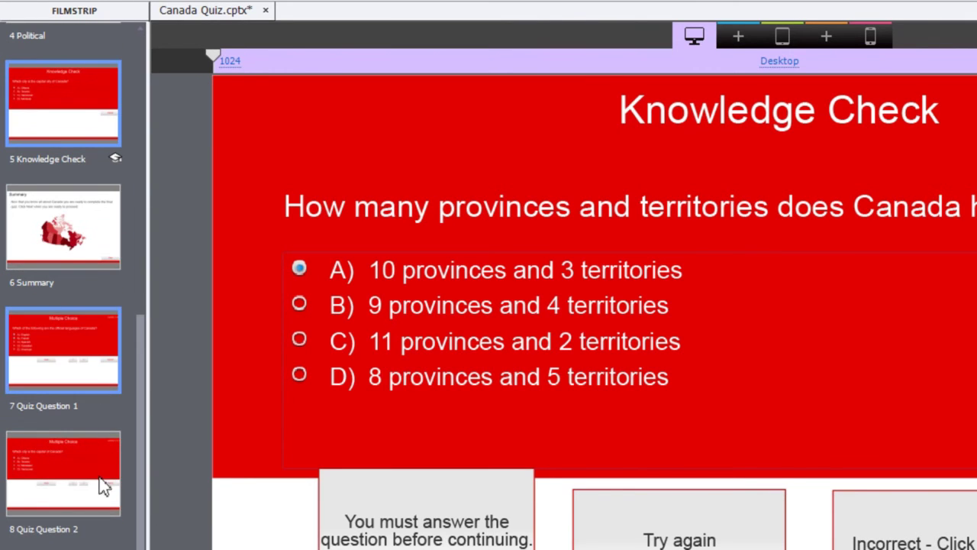
ctrl+click(100, 482)
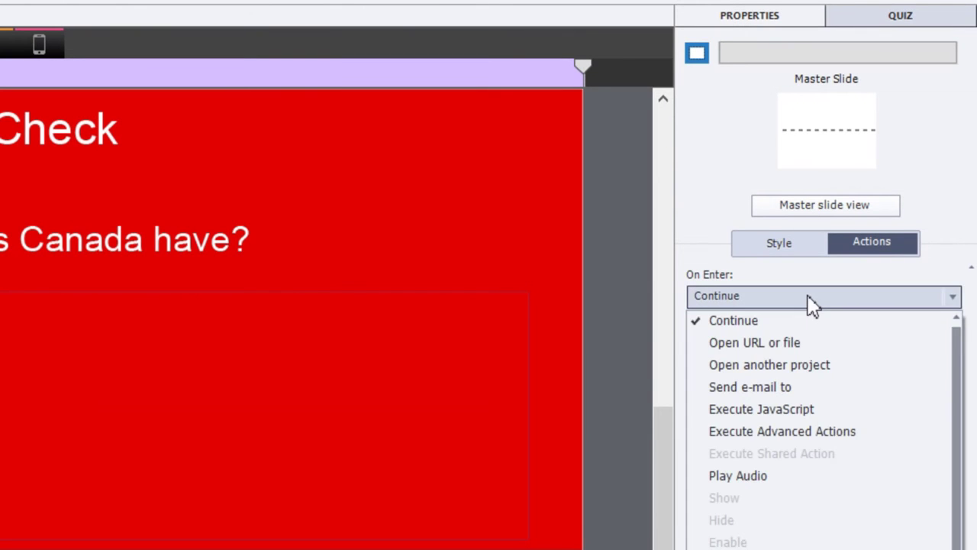
click(733, 546)
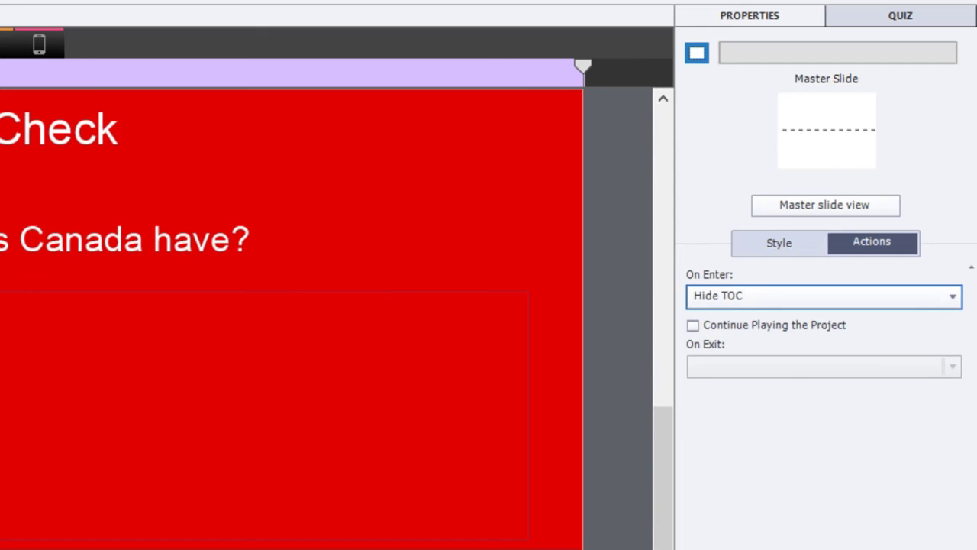
click(742, 327)
click(739, 327)
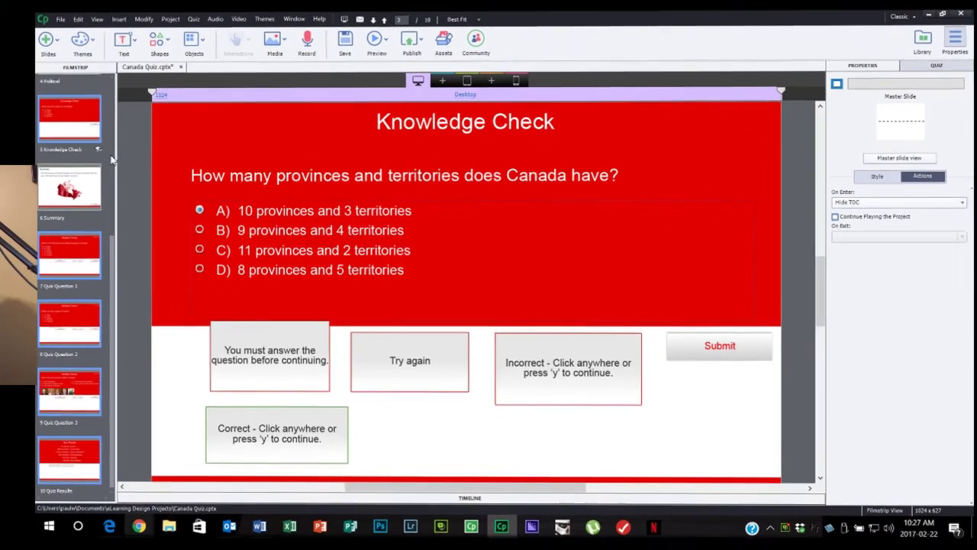
- Preview the whole project again and test the table of contents by jumping to The Basics of Canada and the second Knowledge Check
scroll(69, 290, up, 5)
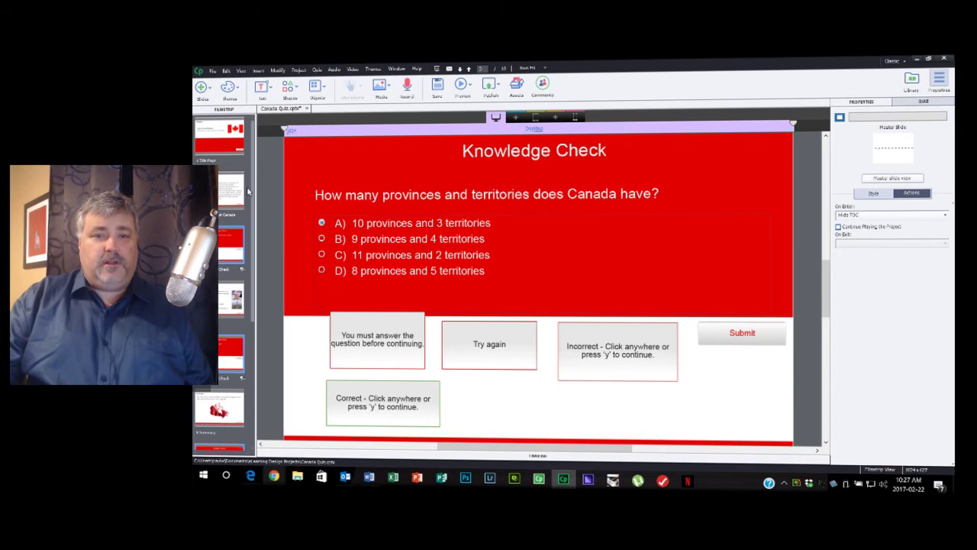
click(470, 86)
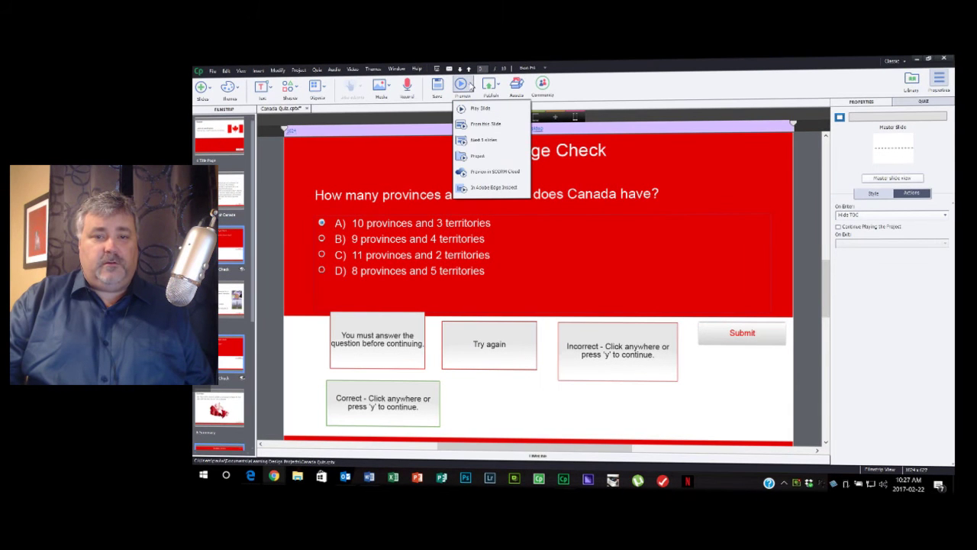
click(477, 158)
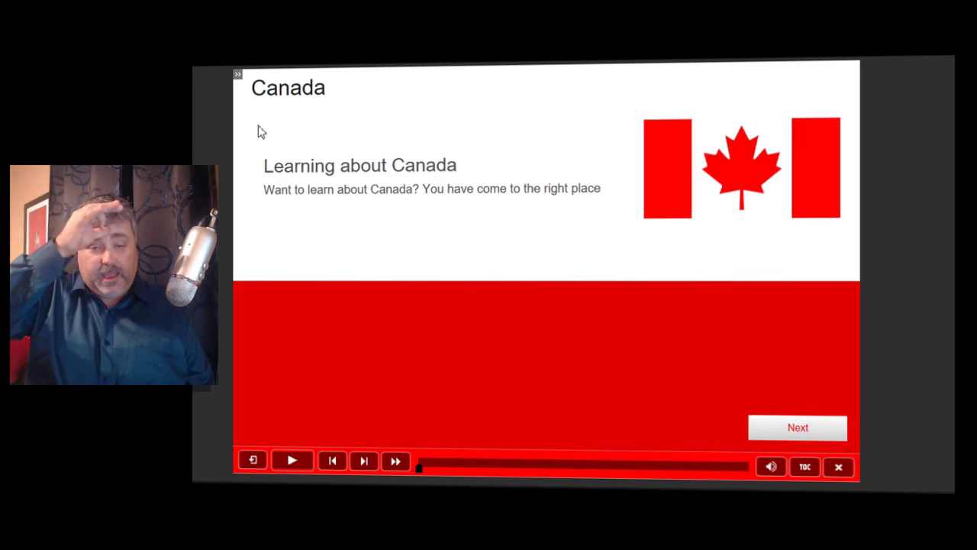
click(238, 76)
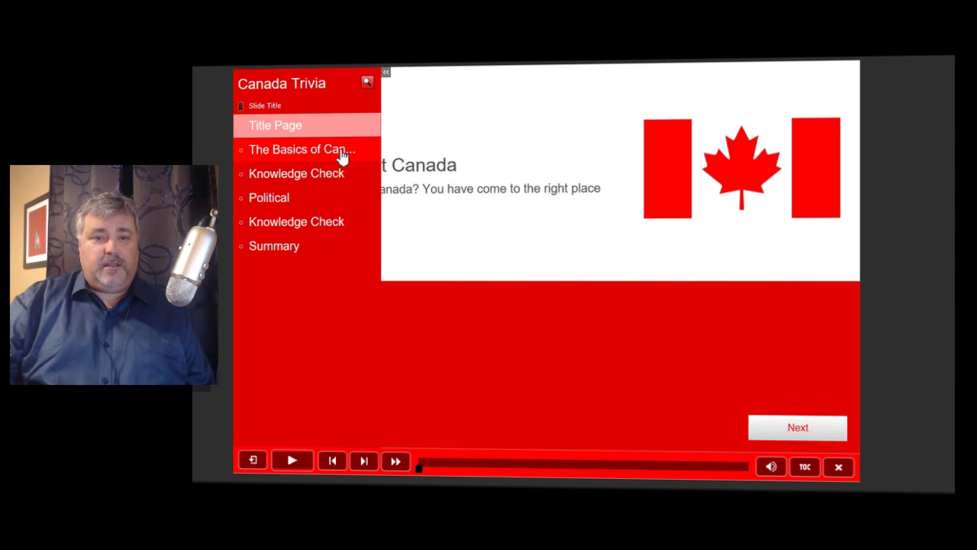
click(342, 156)
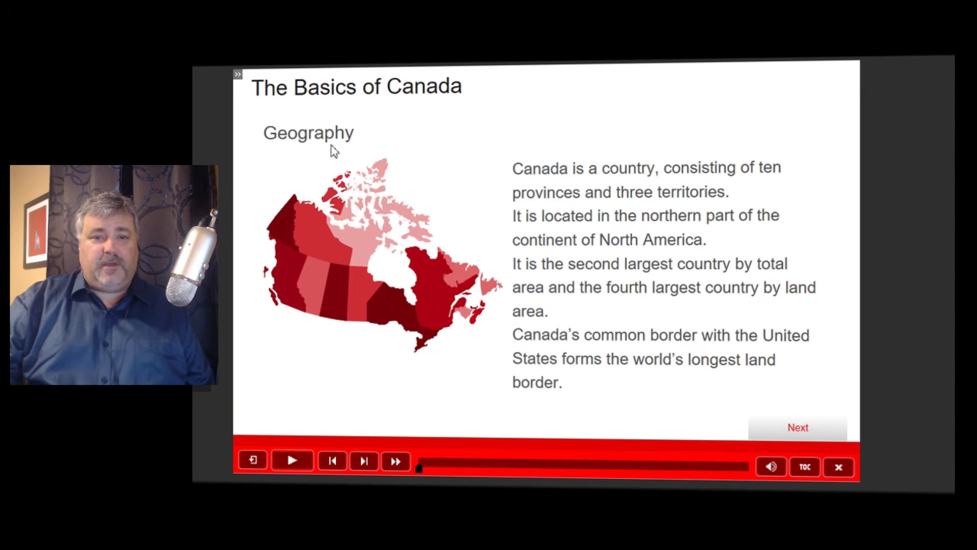
click(238, 74)
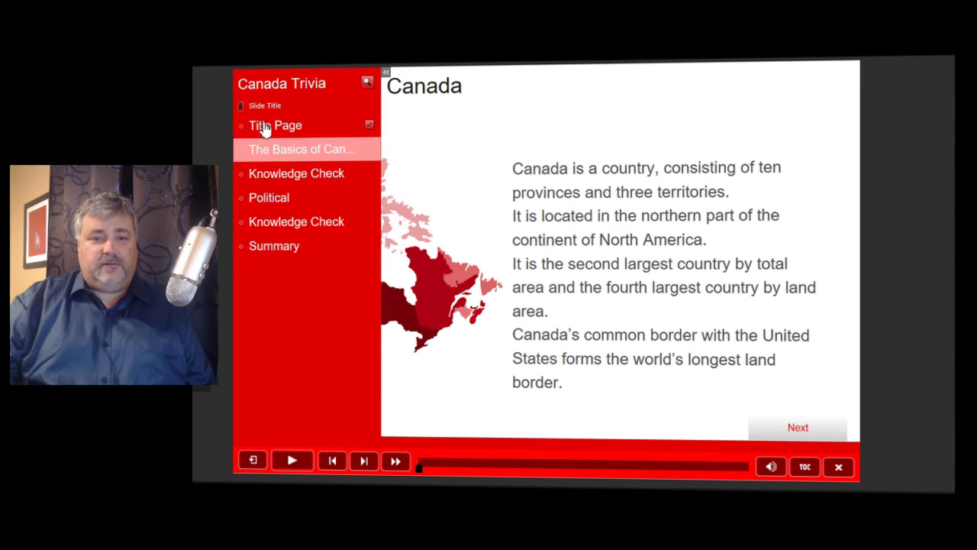
click(305, 221)
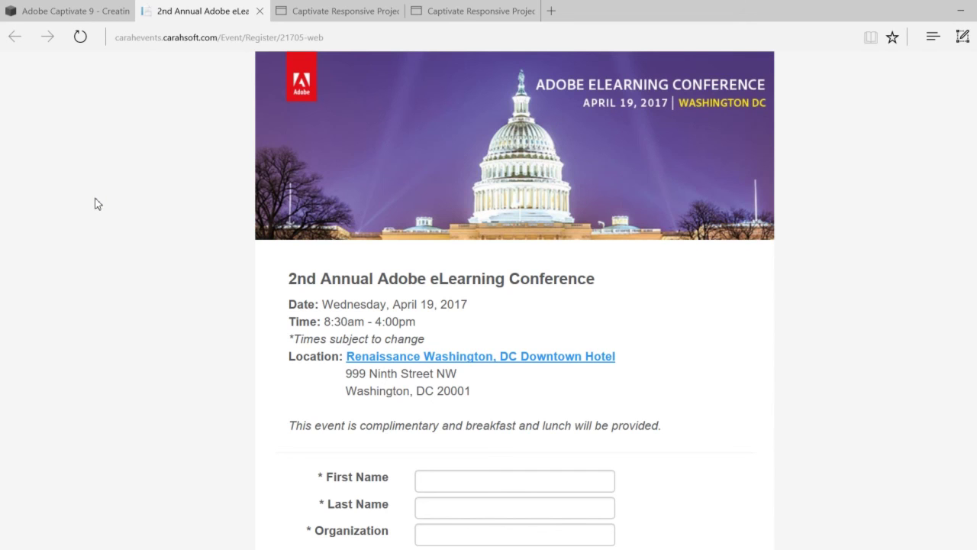
- Browse the Captivate Project Files in the website's Purchase section and view the Play Pause Toggle Button product page
click(74, 9)
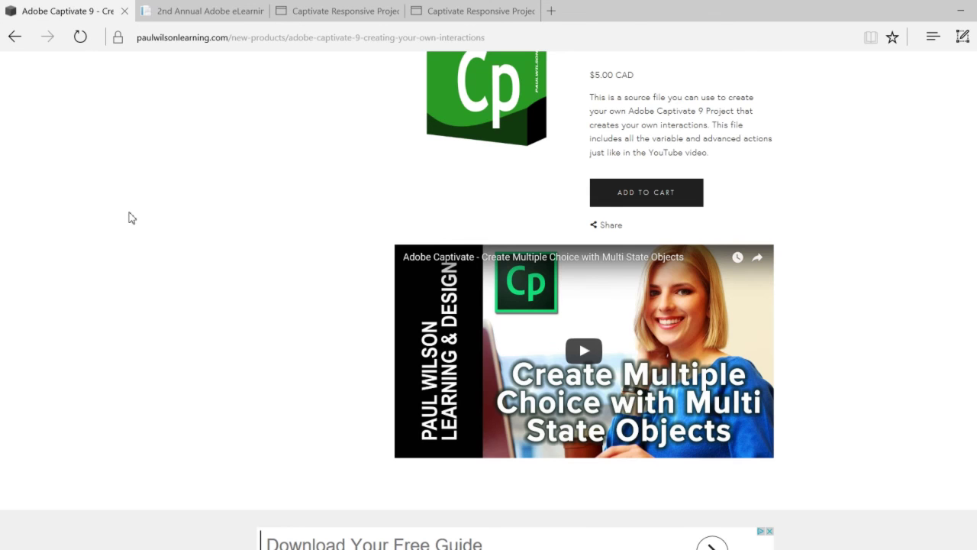
scroll(381, 298, up, 3)
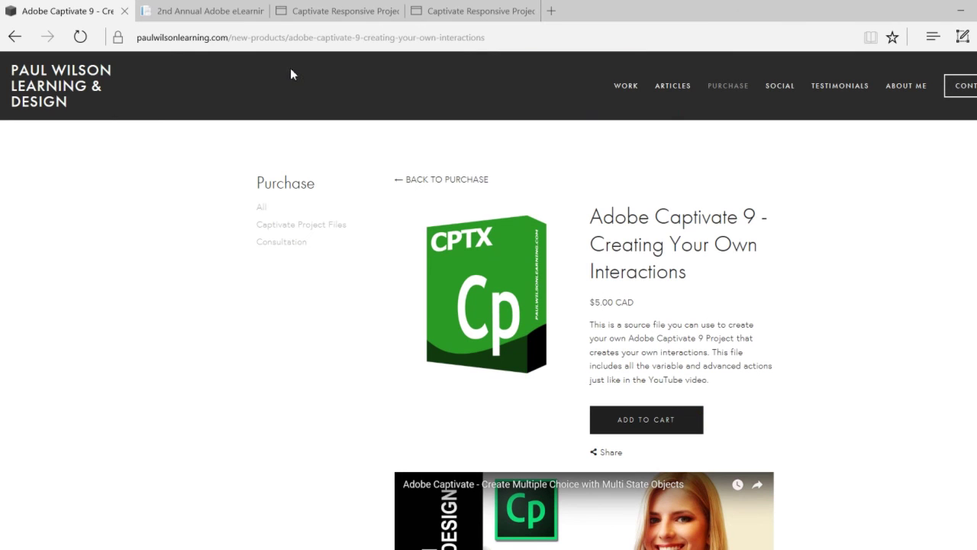
click(730, 87)
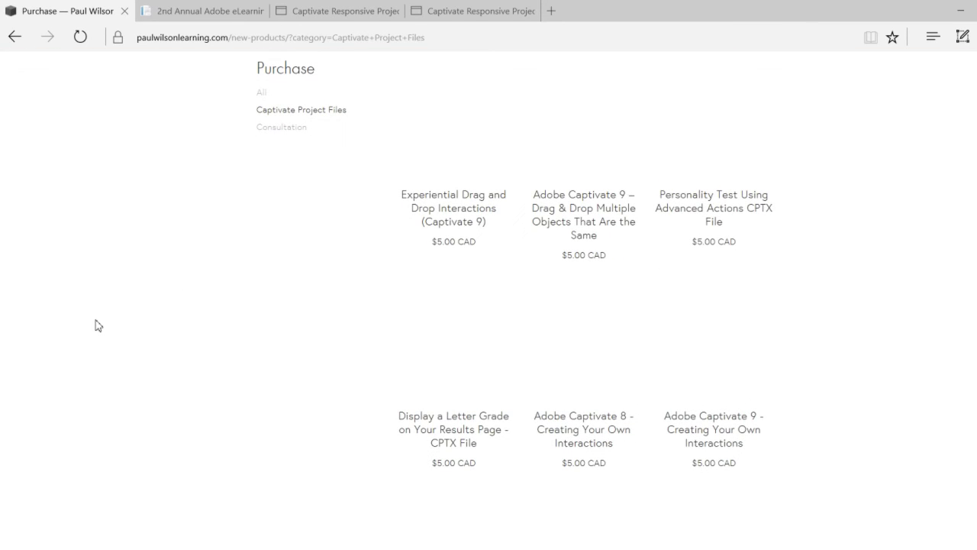
scroll(122, 305, down, 6)
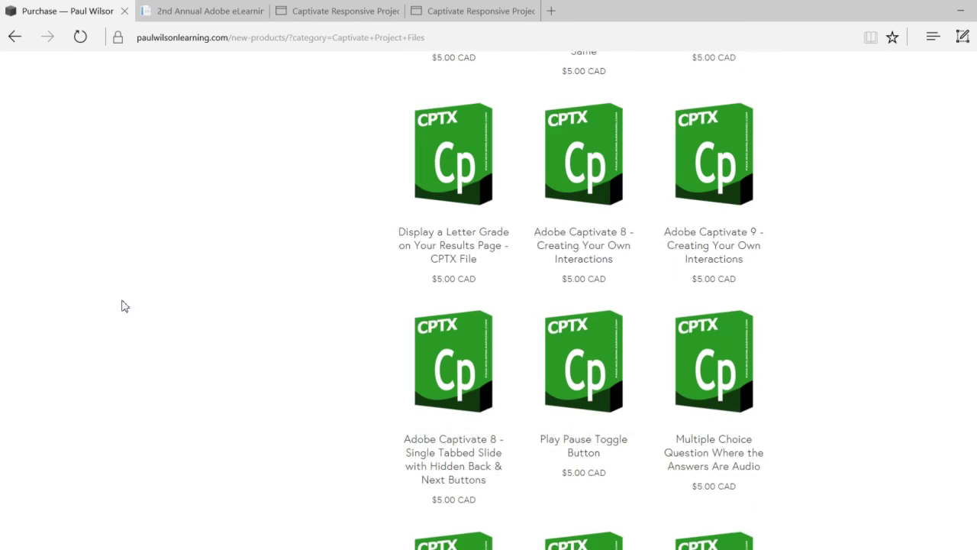
click(597, 104)
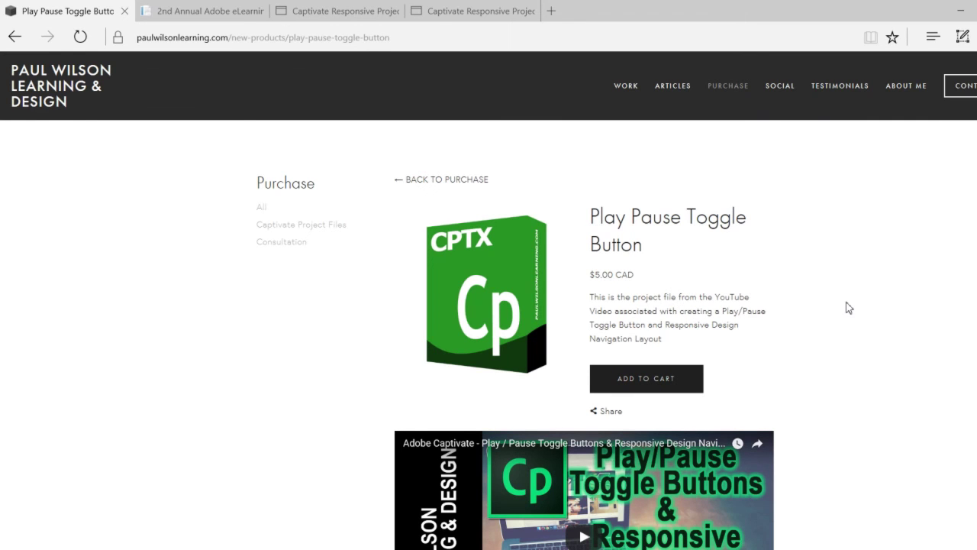
scroll(847, 308, down, 2)
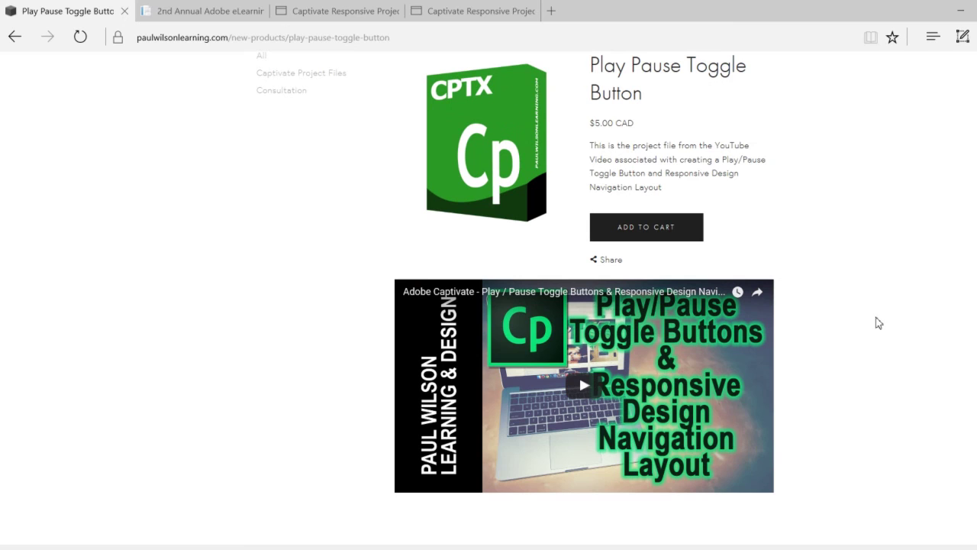